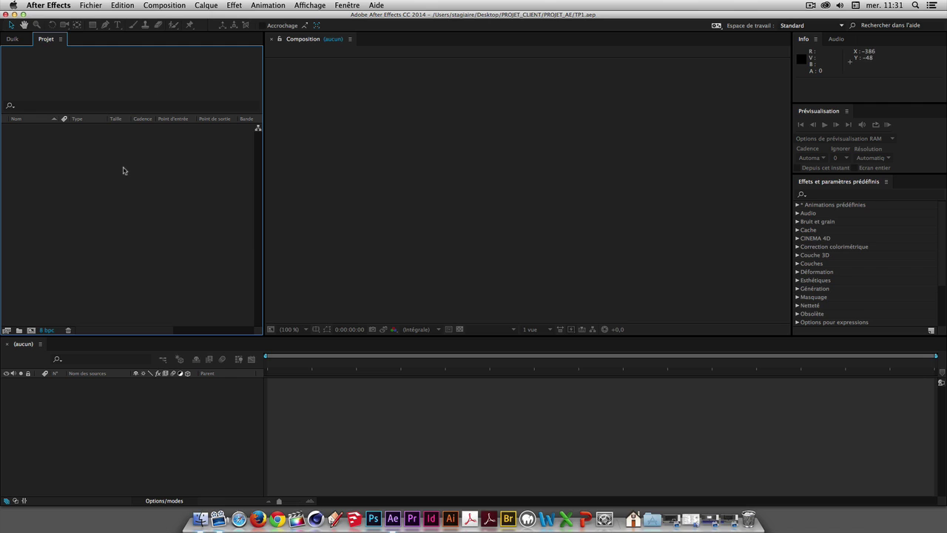
click(337, 412)
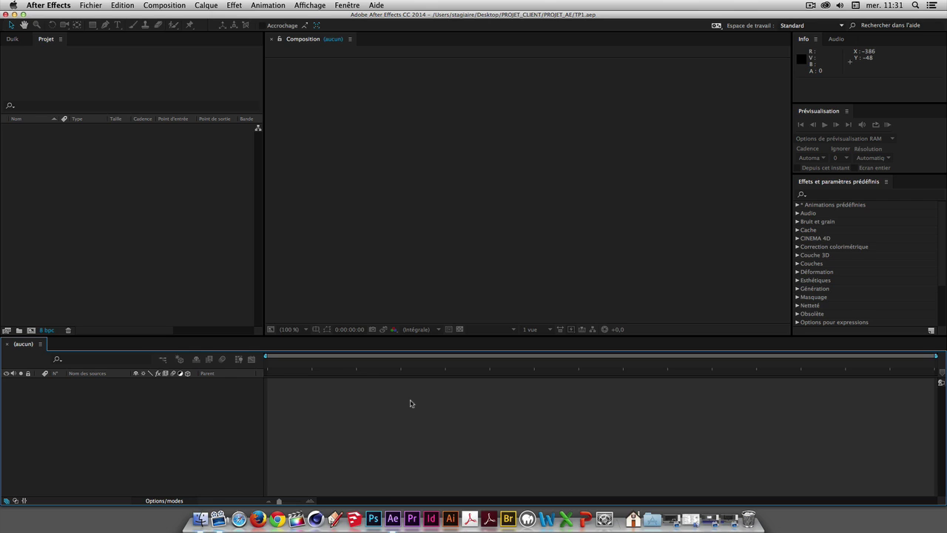
click(455, 168)
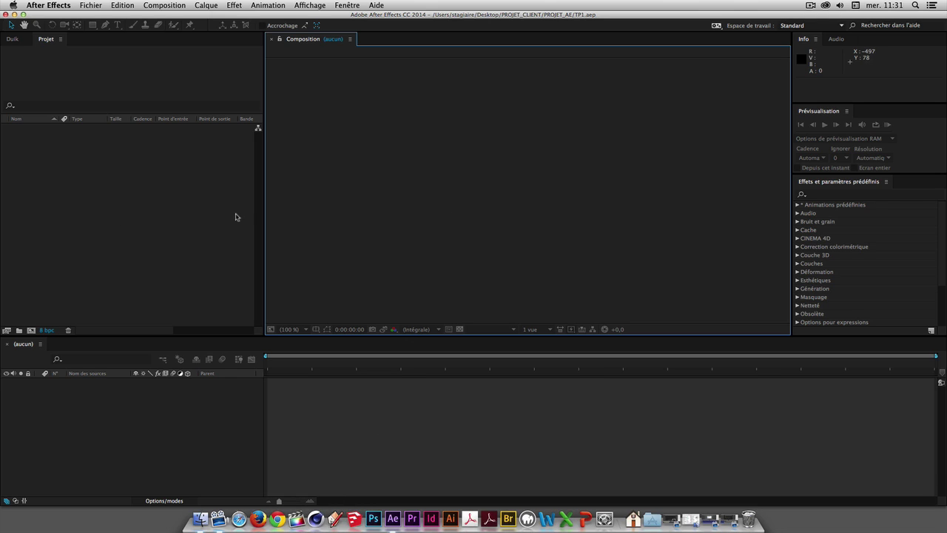
click(149, 189)
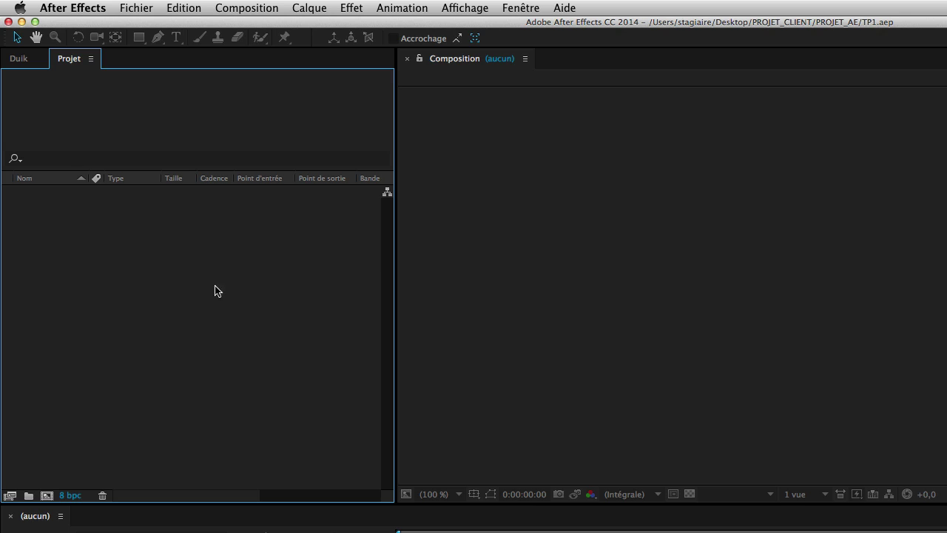
right_click(71, 247)
right_click(61, 237)
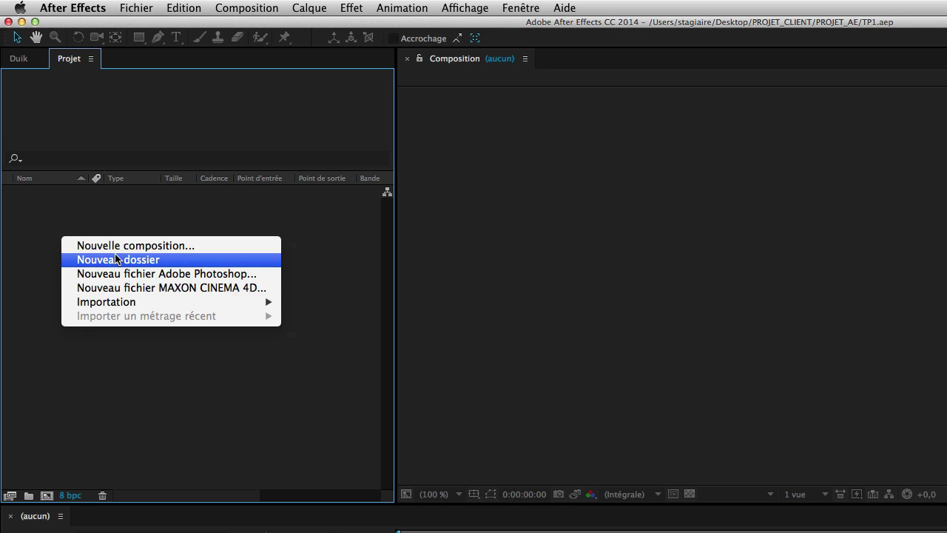
click(52, 248)
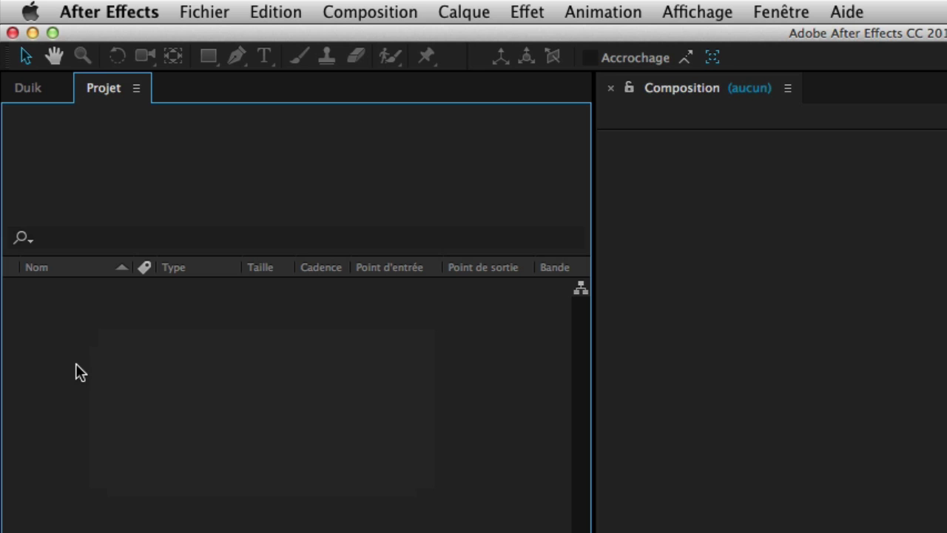
Create a new folder named COMPOS in the project
right_click(114, 355)
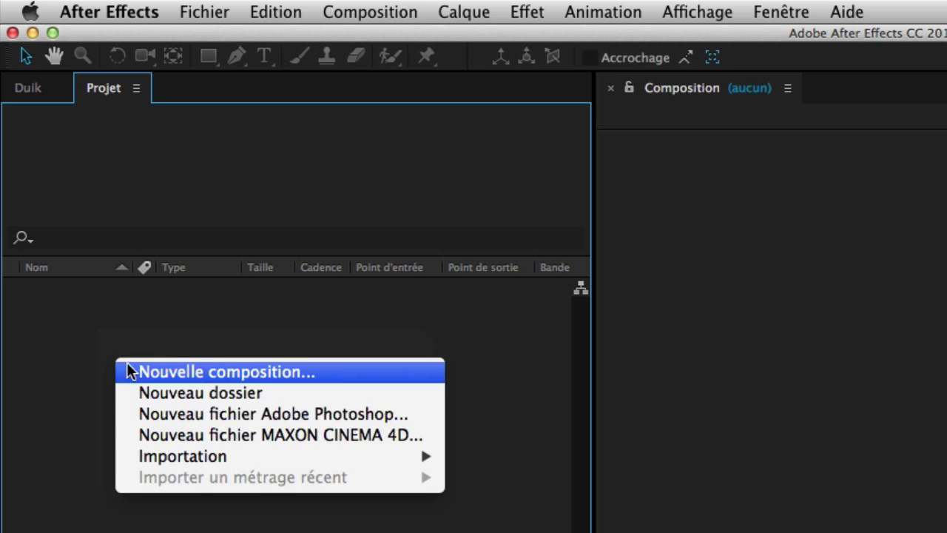
click(146, 398)
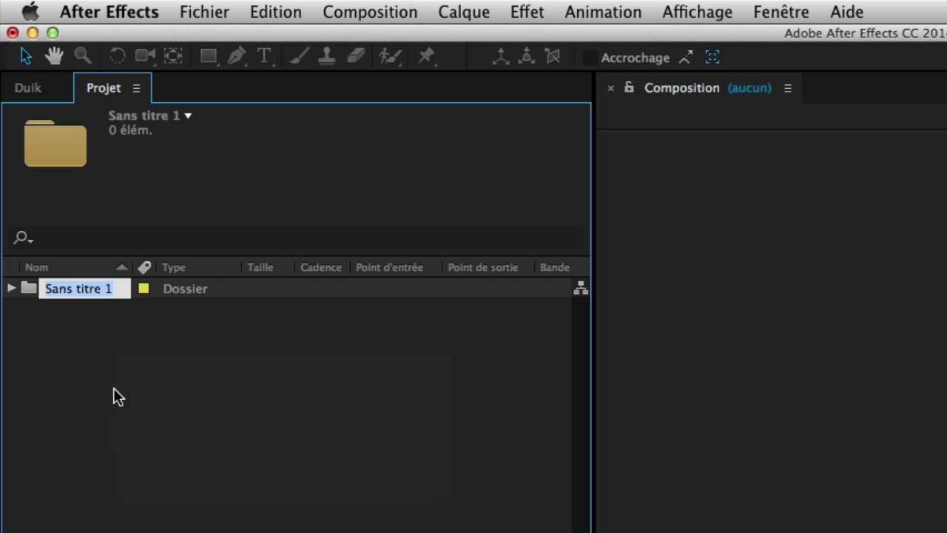
text(COMPOS)
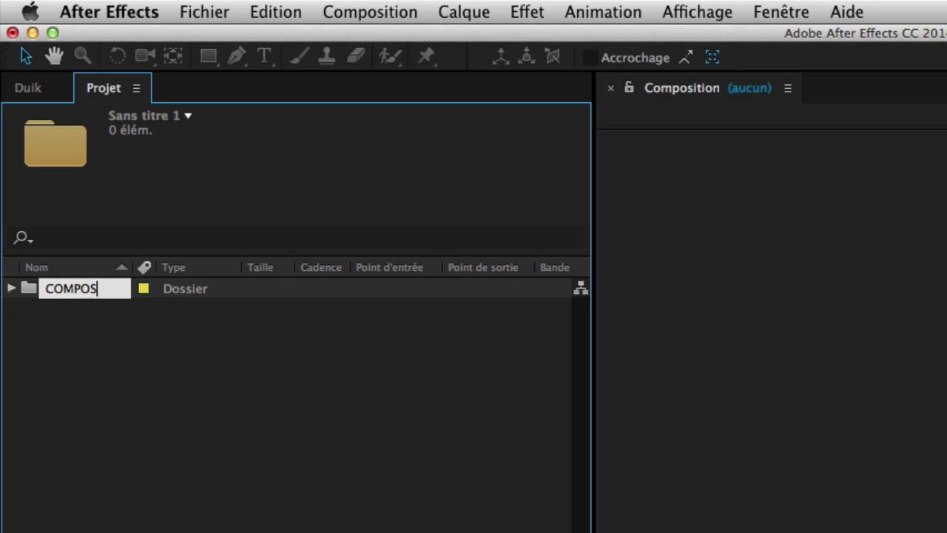
key(Return)
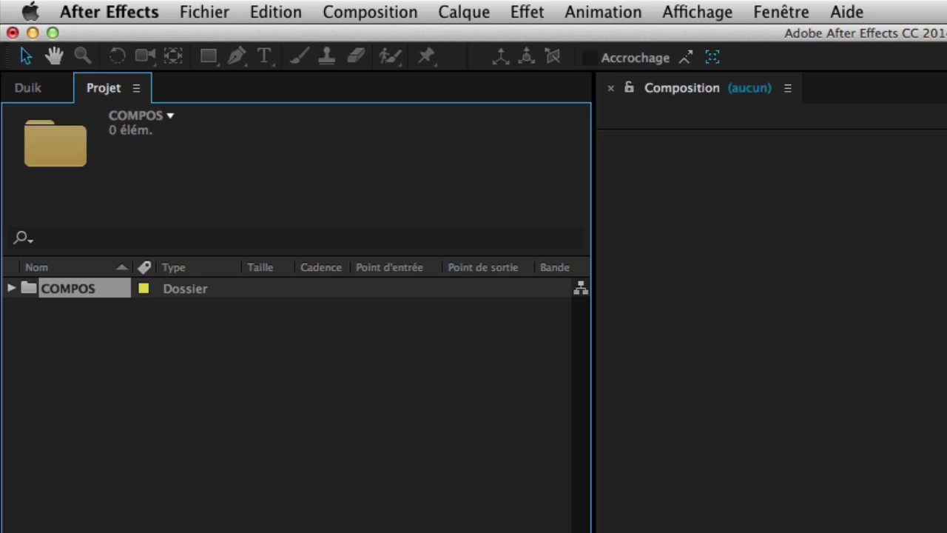
Duplicate the COMPOS folder and rename the copy as PRECOMPS
click(82, 420)
click(75, 293)
key(super+d)
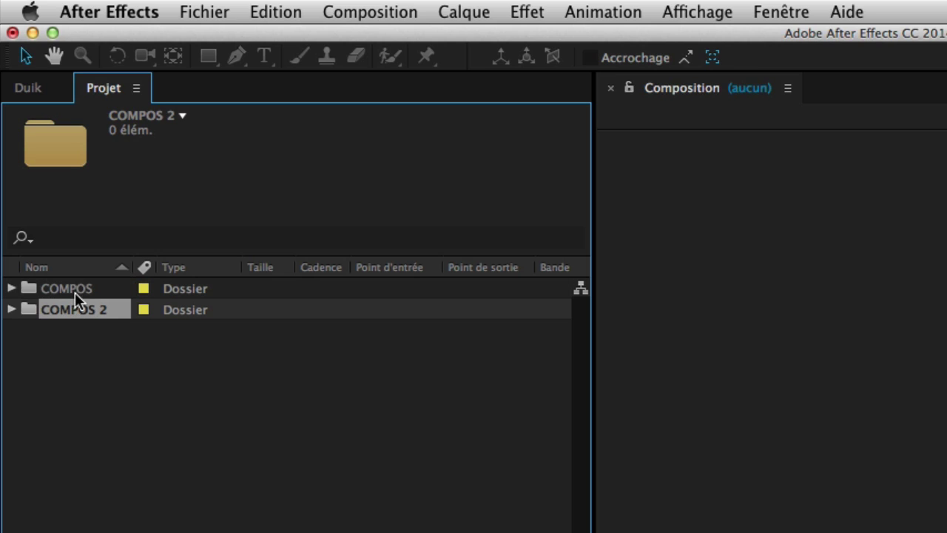
key(Return)
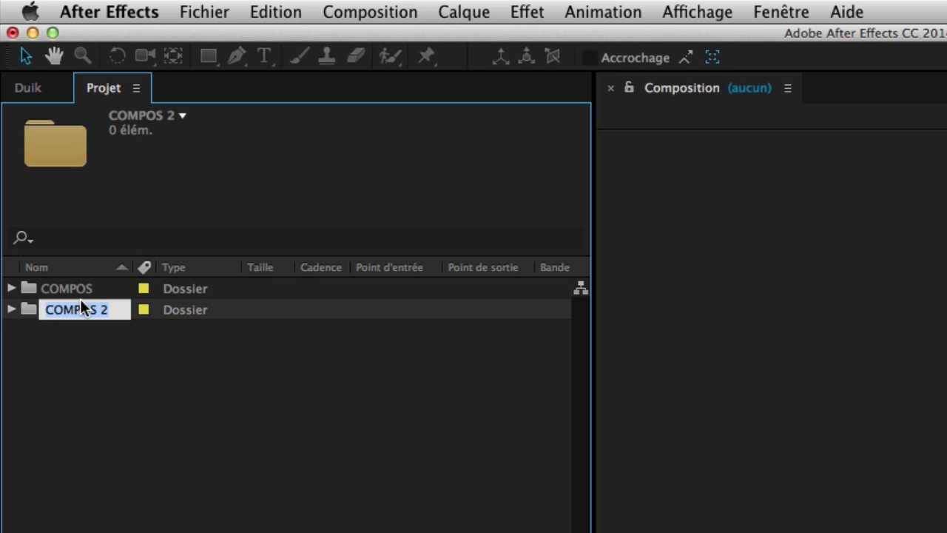
text(PRECOMPS)
key(Return)
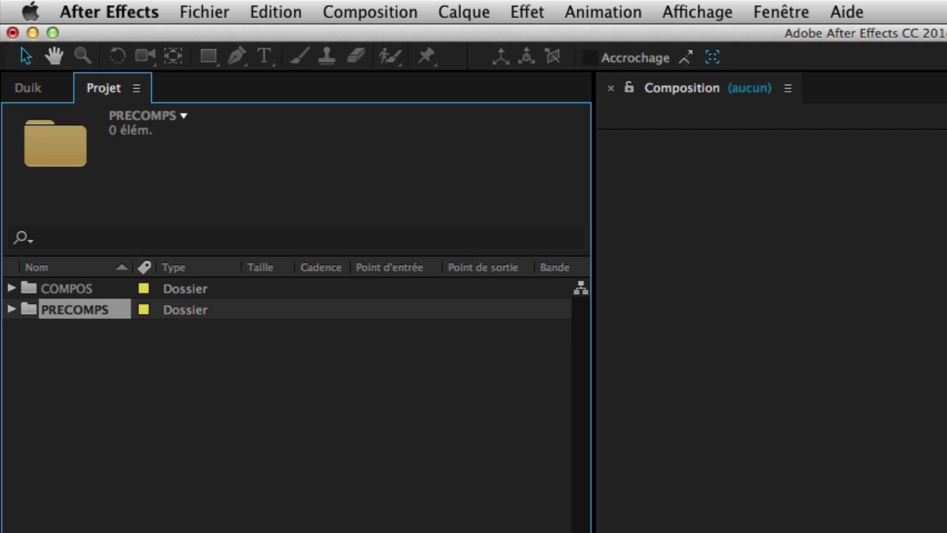
Start a new composition inside the COMPOS folder and name it TP1
click(11, 289)
click(27, 293)
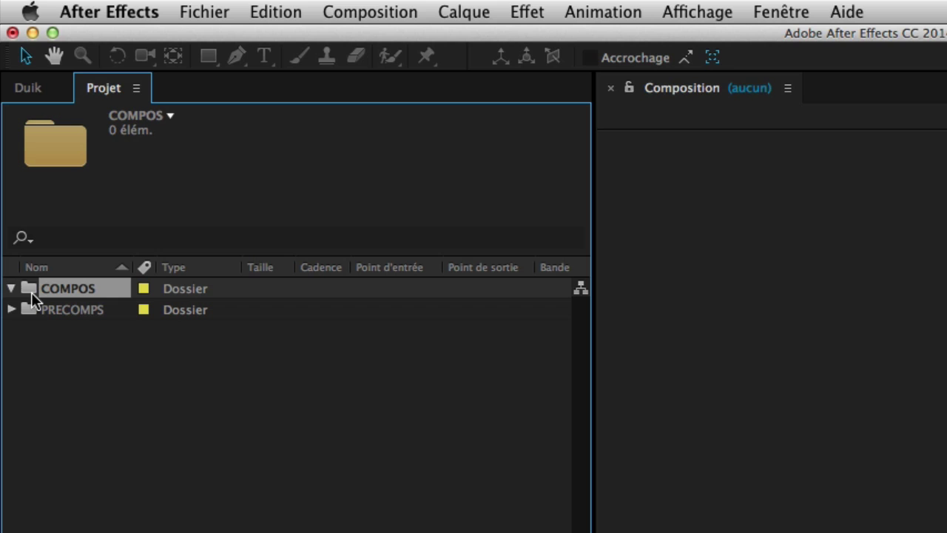
key(super+n)
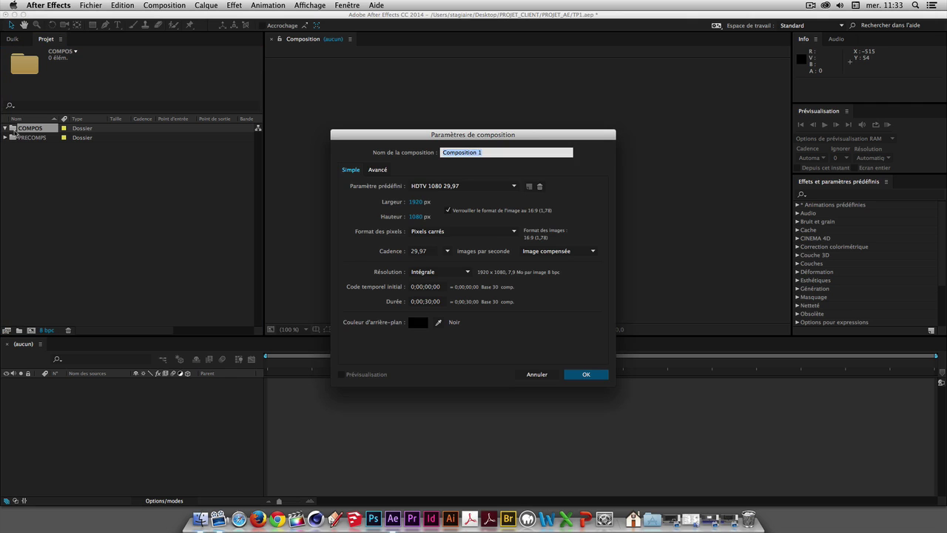
drag(550, 137, 601, 91)
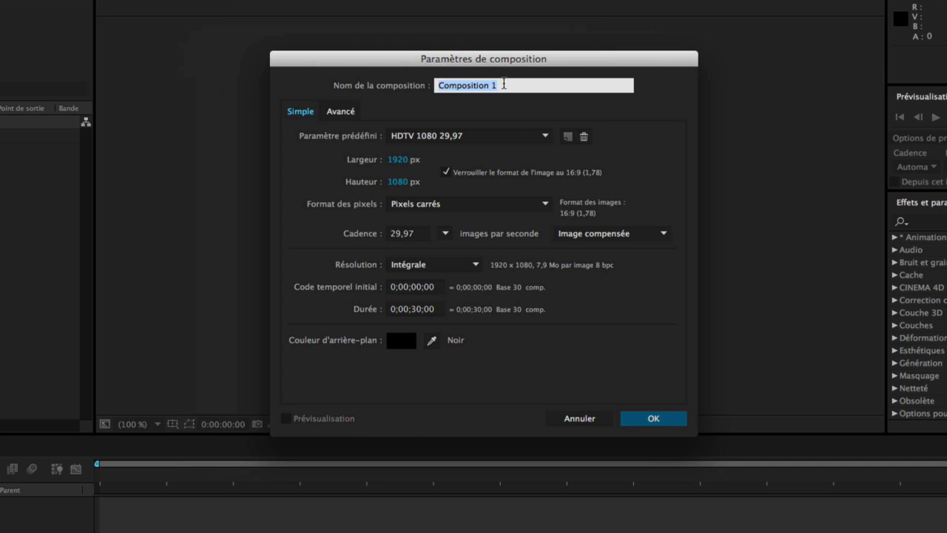
click(536, 104)
key(BackSpace)
key(BackSpace)
key(BackSpace)
key(BackSpace)
key(BackSpace)
key(BackSpace)
key(BackSpace)
key(BackSpace)
key(BackSpace)
key(BackSpace)
key(BackSpace)
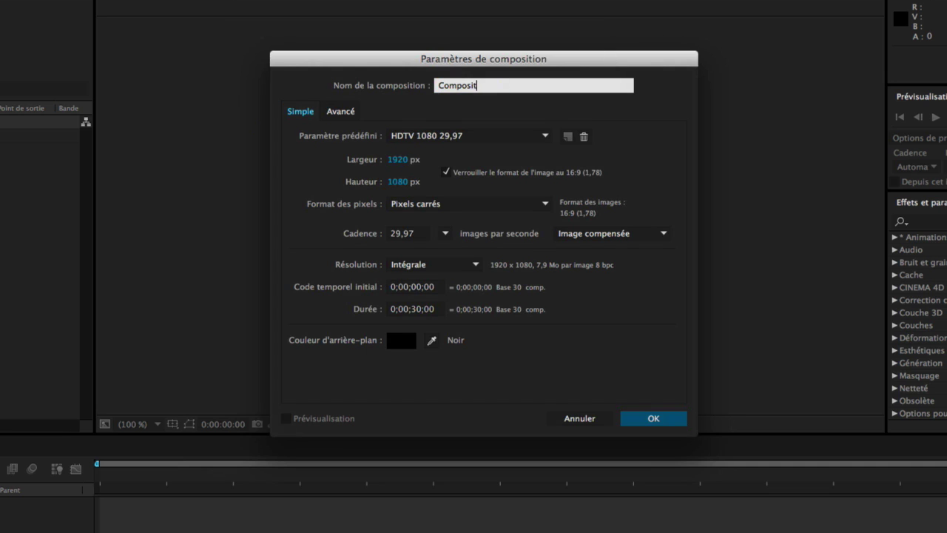
key(BackSpace)
key(BackSpace)
text(TP1)
Choose the HDTV 1080 25 preset for the TP1 composition
click(494, 137)
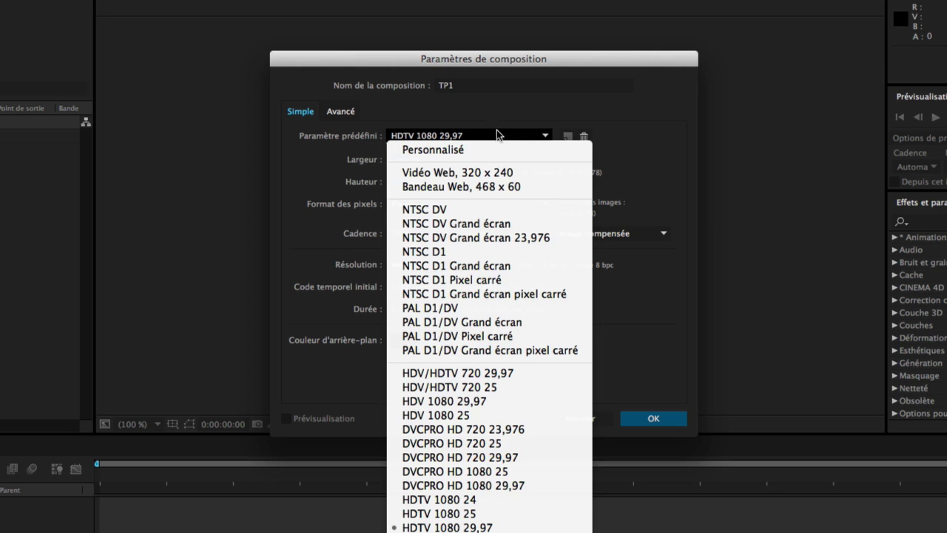
click(510, 118)
click(491, 137)
click(444, 513)
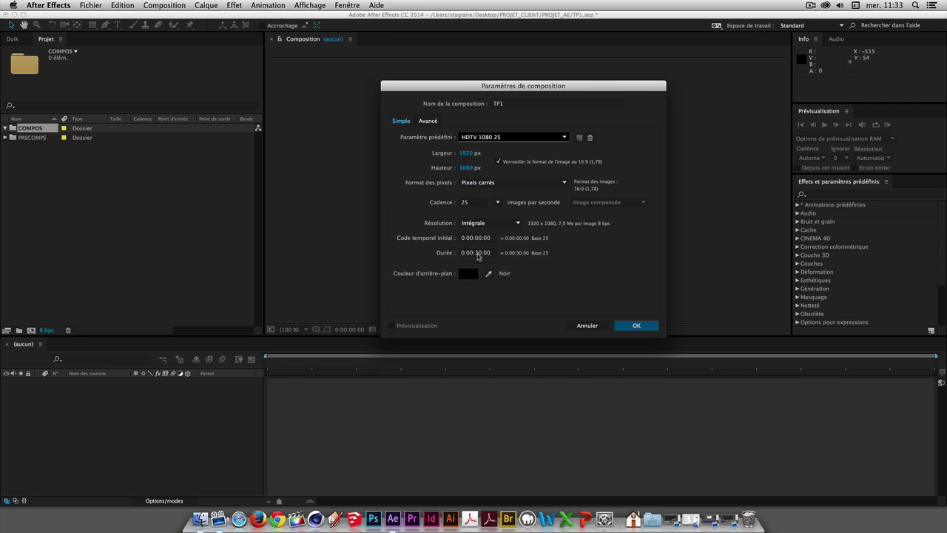
Set the composition's duration to 0:00:05:00 and create the composition
click(480, 254)
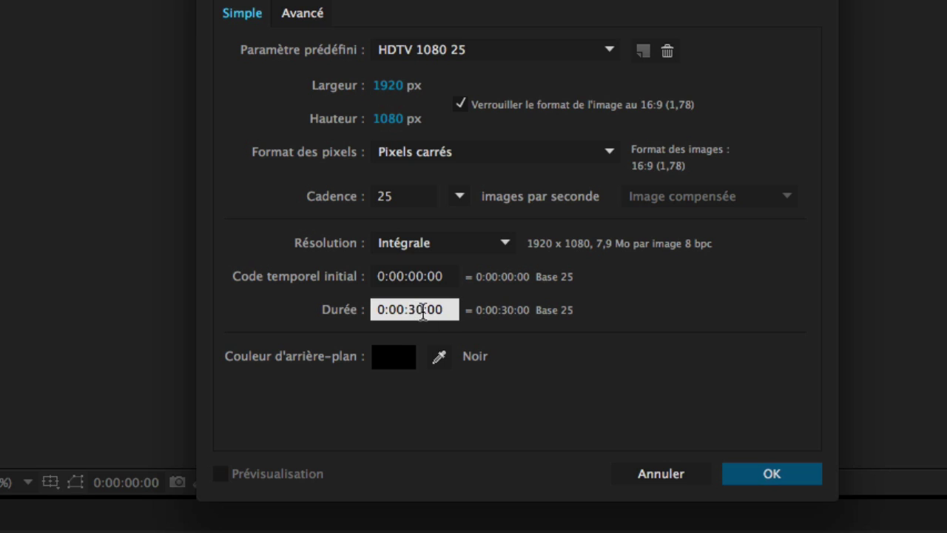
double_click(477, 254)
text(05)
click(751, 359)
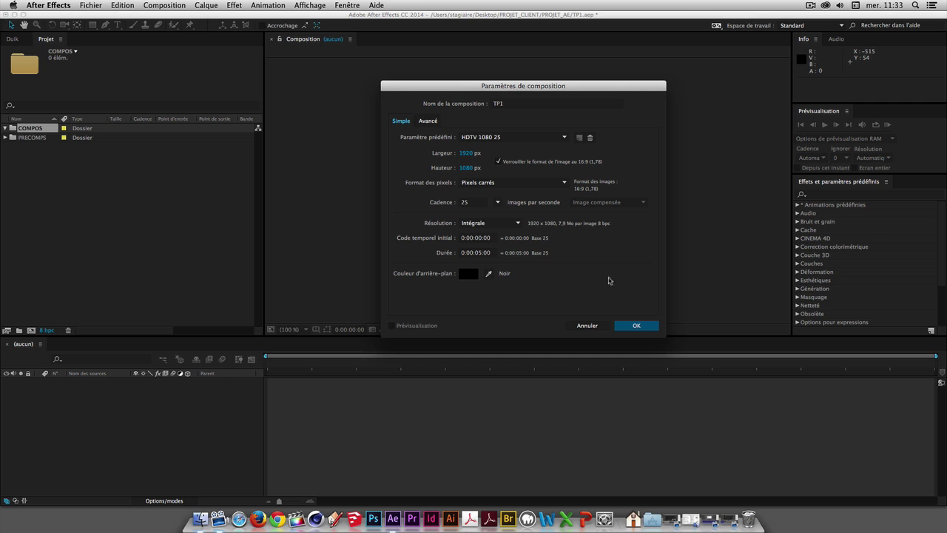
click(641, 326)
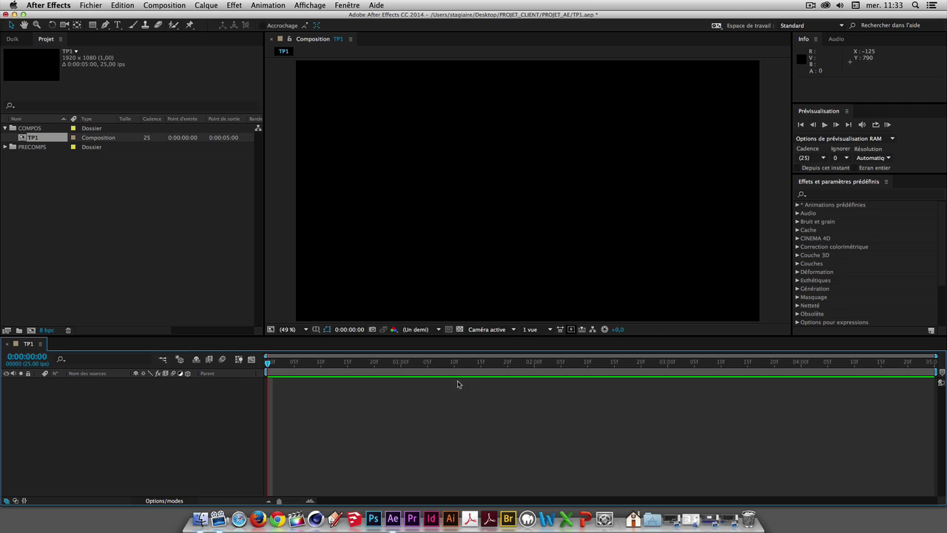
click(277, 365)
drag(294, 366, 244, 407)
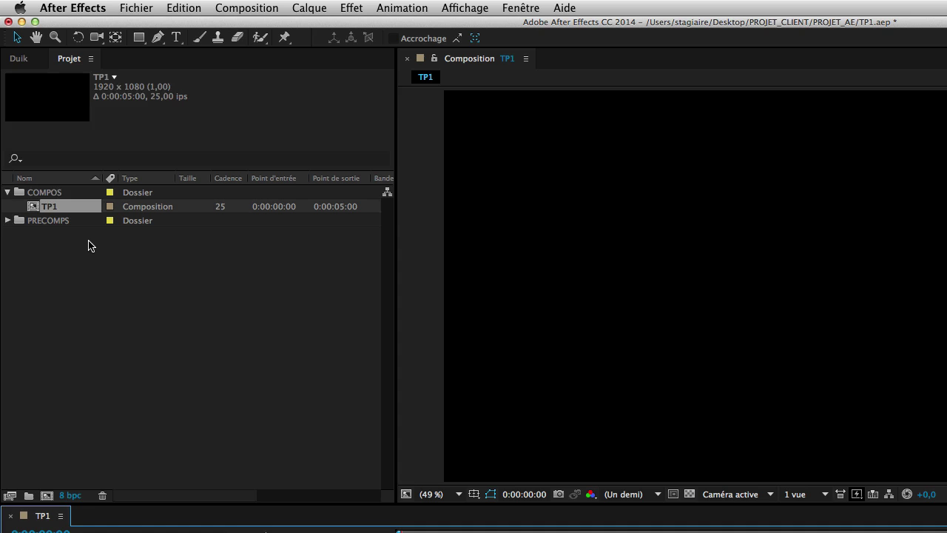
click(41, 208)
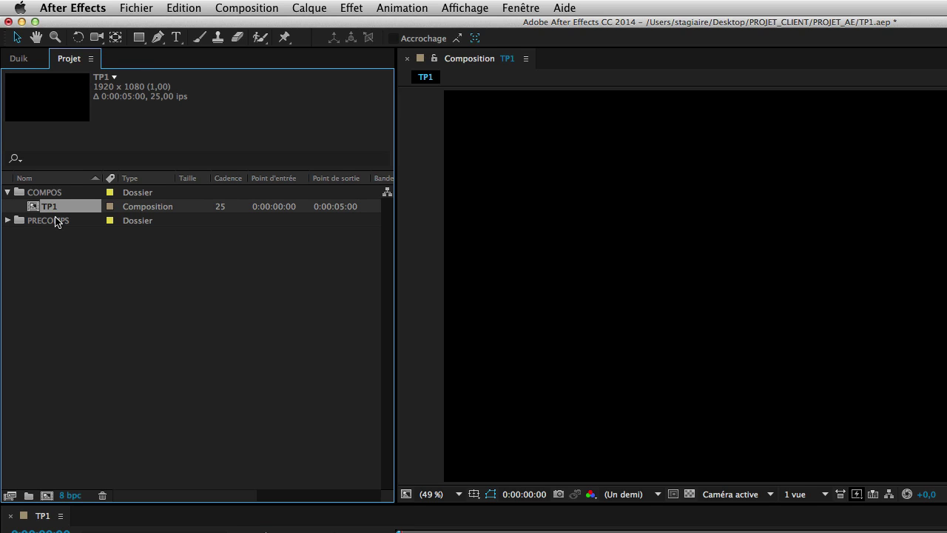
click(166, 318)
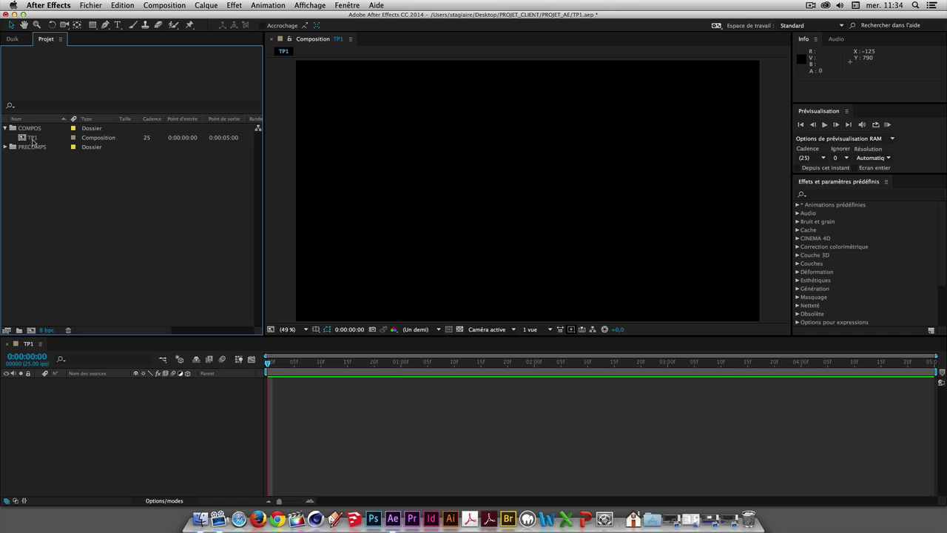
click(77, 54)
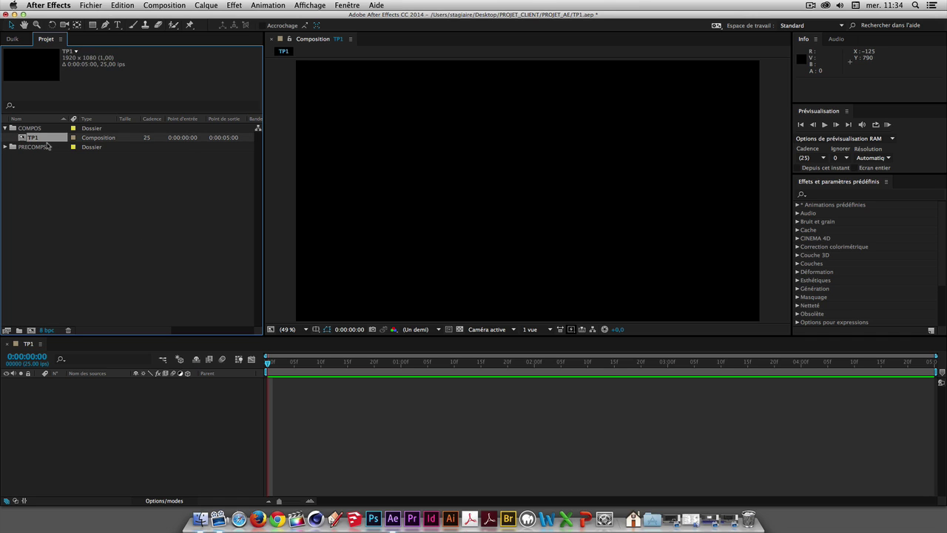
click(86, 233)
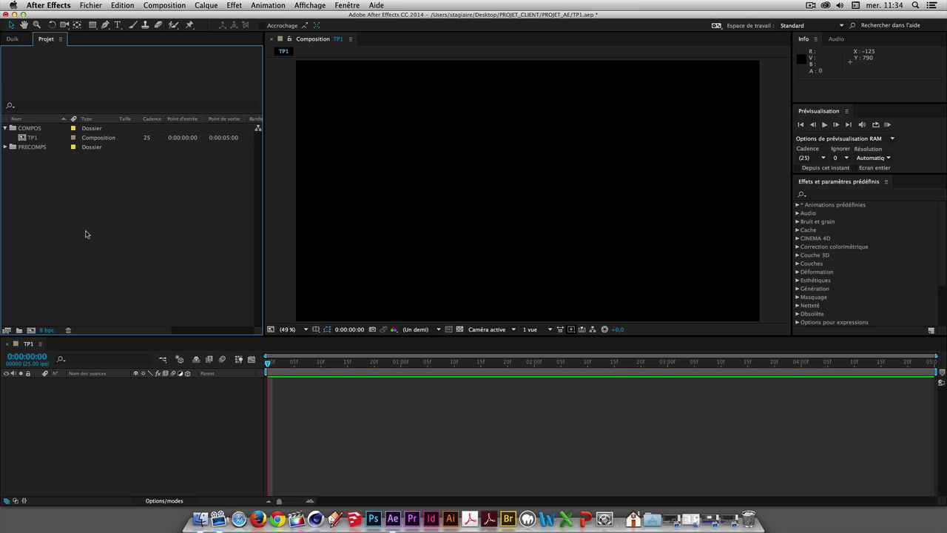